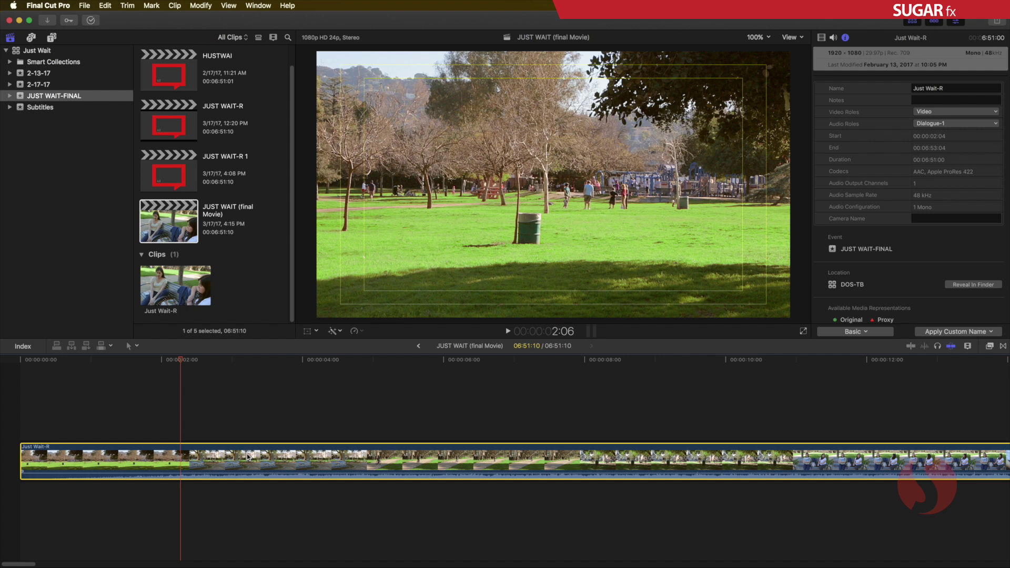
Step: Show the Titles and Generators browser filtered to the Subtitles | SUGARfx category
left_click_drag(316, 417, 266, 517)
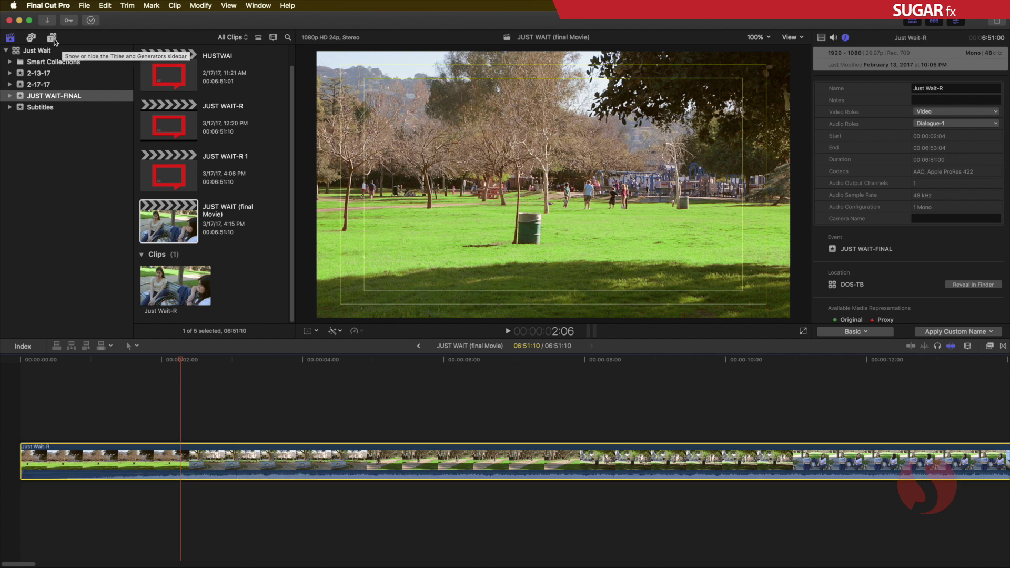
left_click(54, 40)
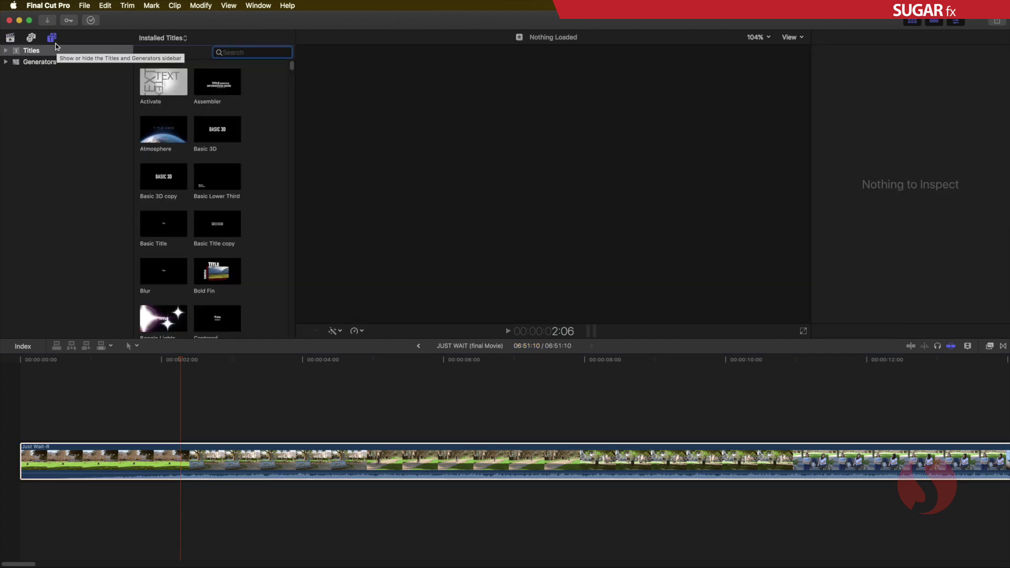
left_click(6, 50)
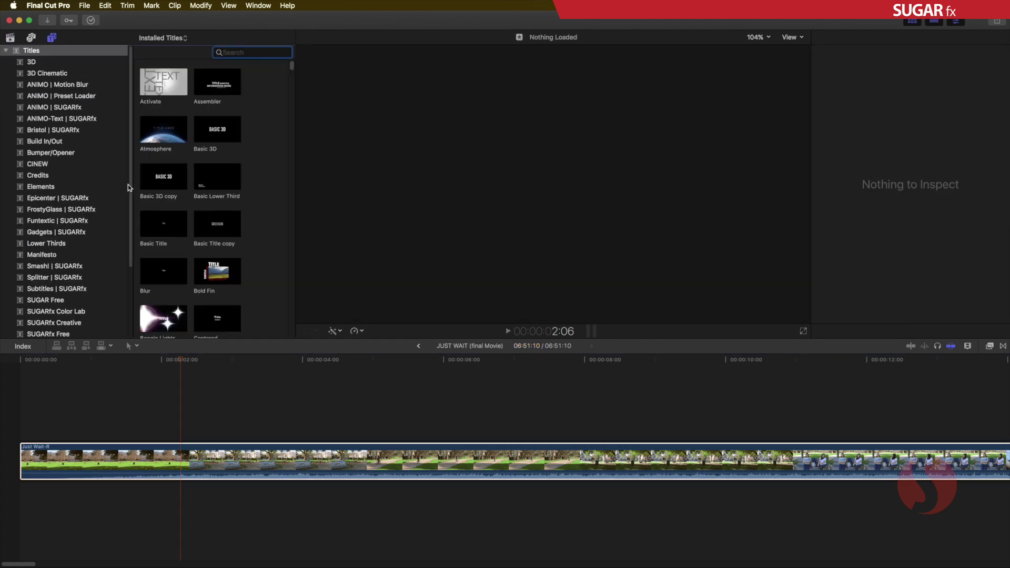
scroll(128, 188, "down", 5)
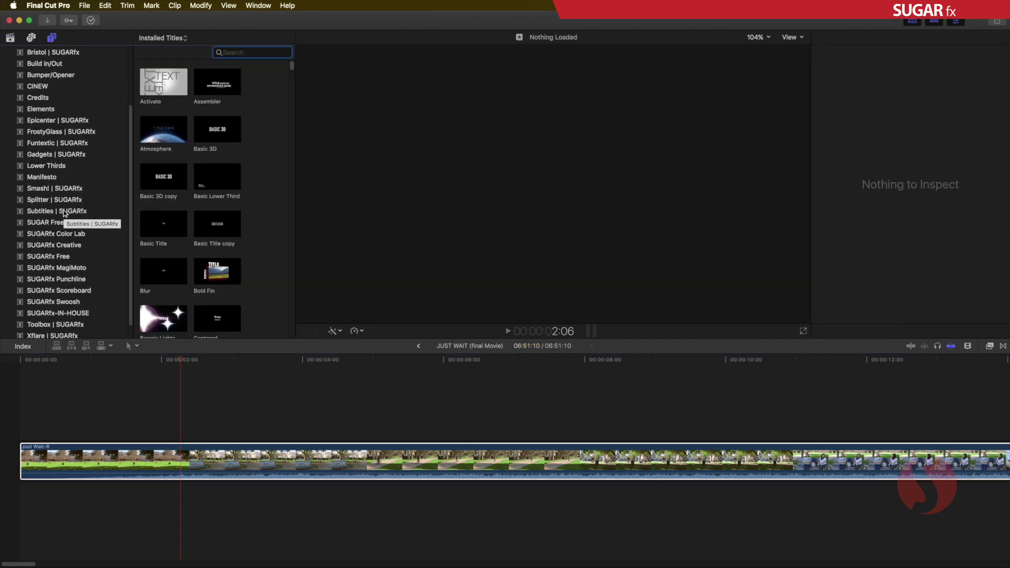
left_click(65, 212)
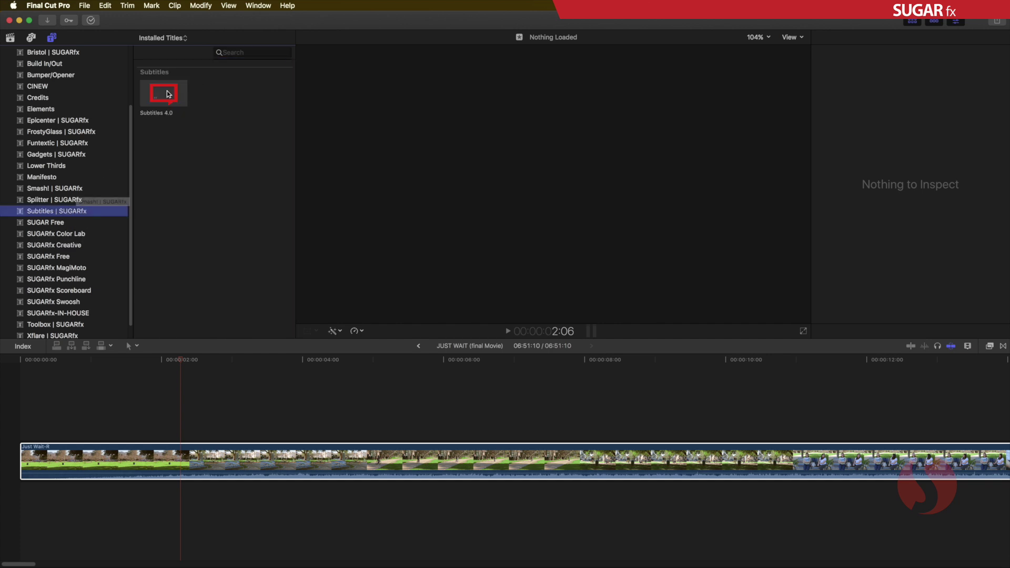
Step: Connect the Subtitles 4.0 title above the Just Wait-R clip instead of replacing it
left_click_drag(167, 95, 61, 460)
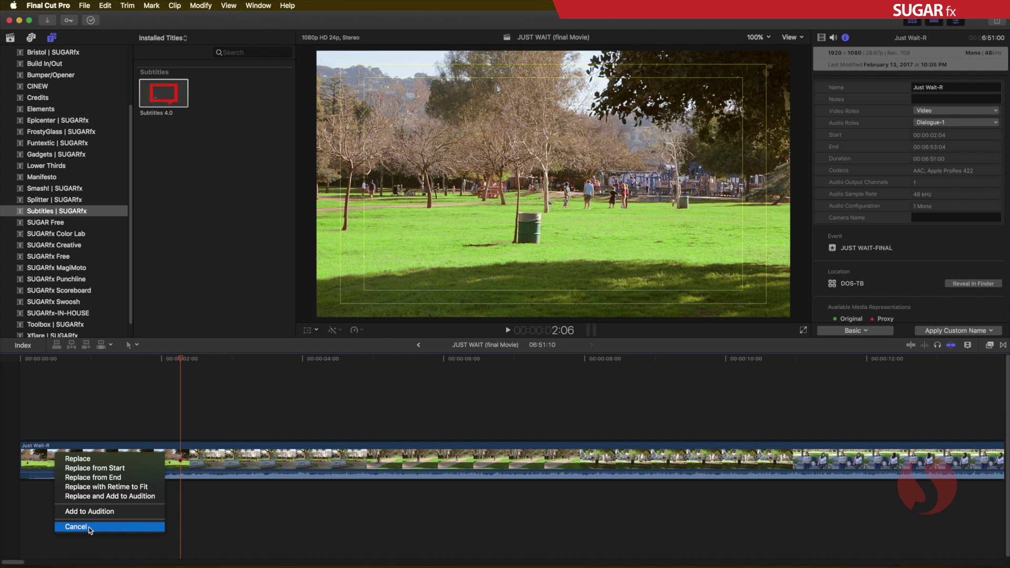
left_click(89, 528)
left_click_drag(166, 103, 27, 427)
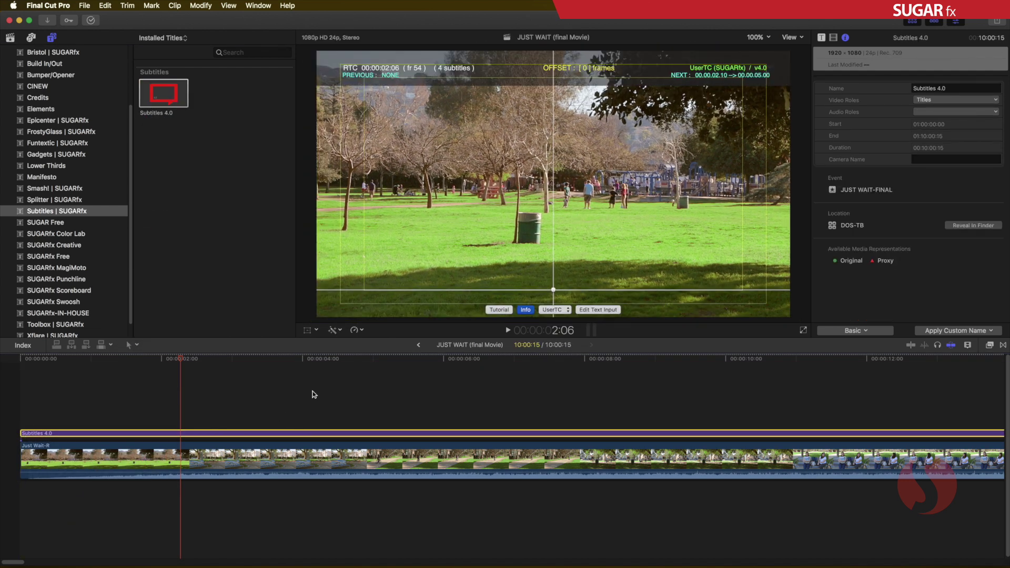
Step: Scrub through the movie previewing subtitles, then review the Subtitles 4.0 published parameters in the inspector
left_click(362, 384)
left_click_drag(371, 382, 516, 386)
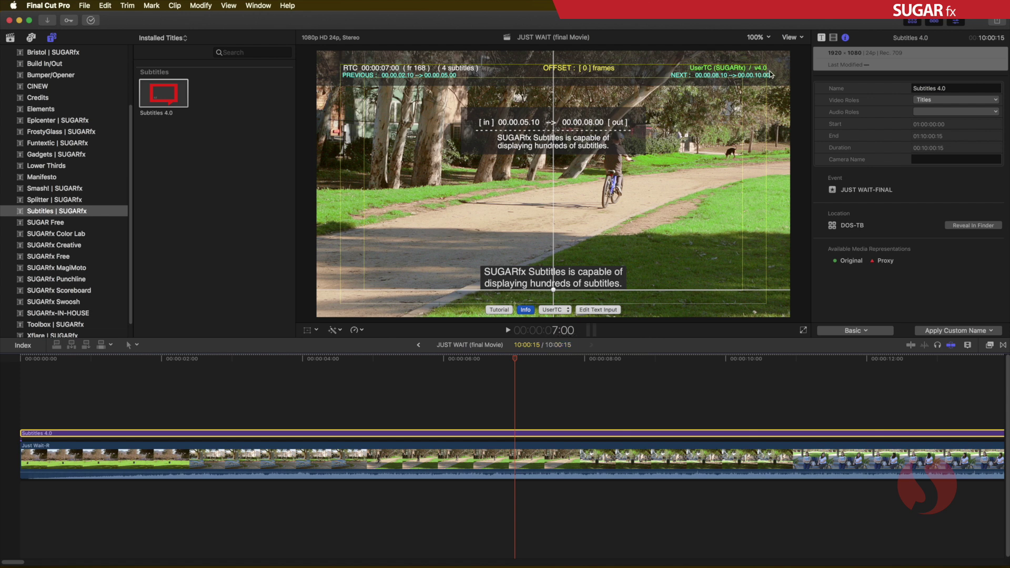
left_click(821, 38)
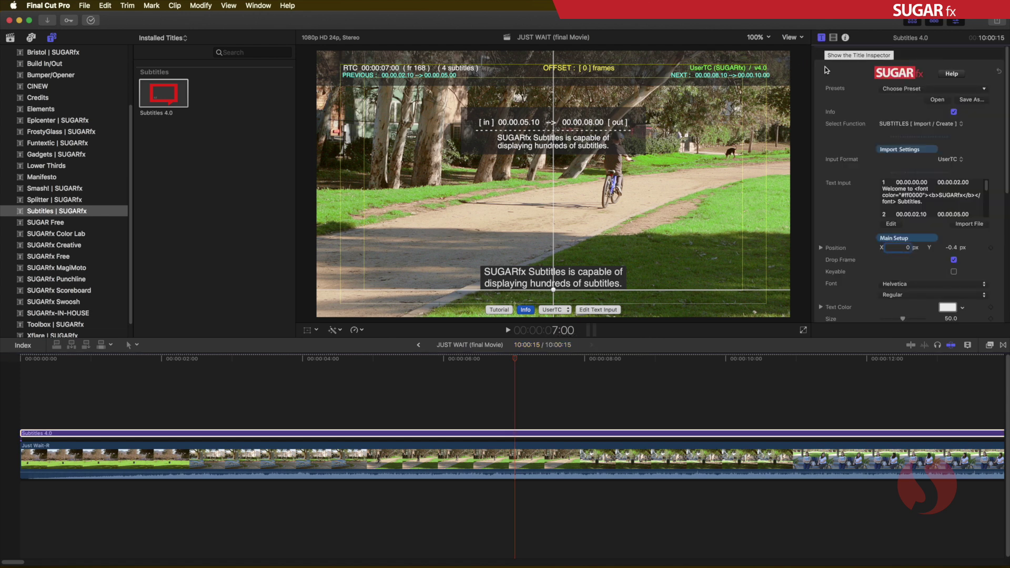
scroll(995, 95, "down", 3)
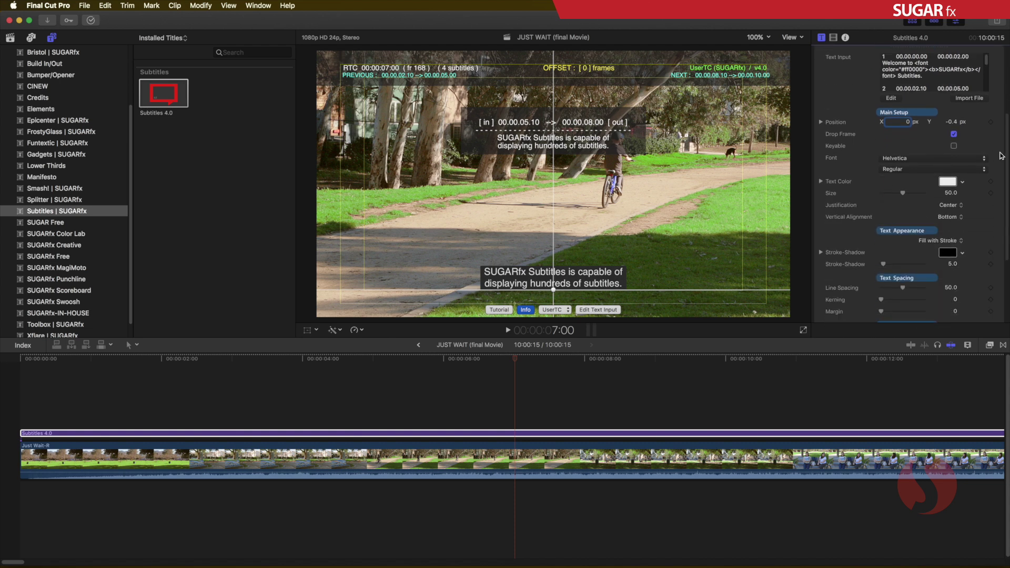
scroll(994, 96, "up", 3)
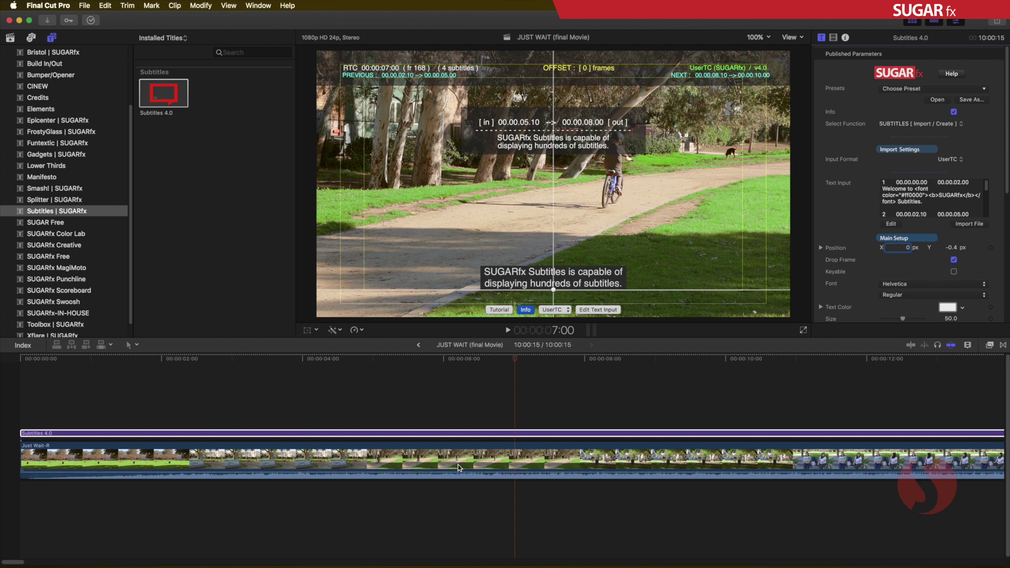
Step: Select the Just Wait-R clip and disable it with V
left_click_drag(488, 501, 516, 470)
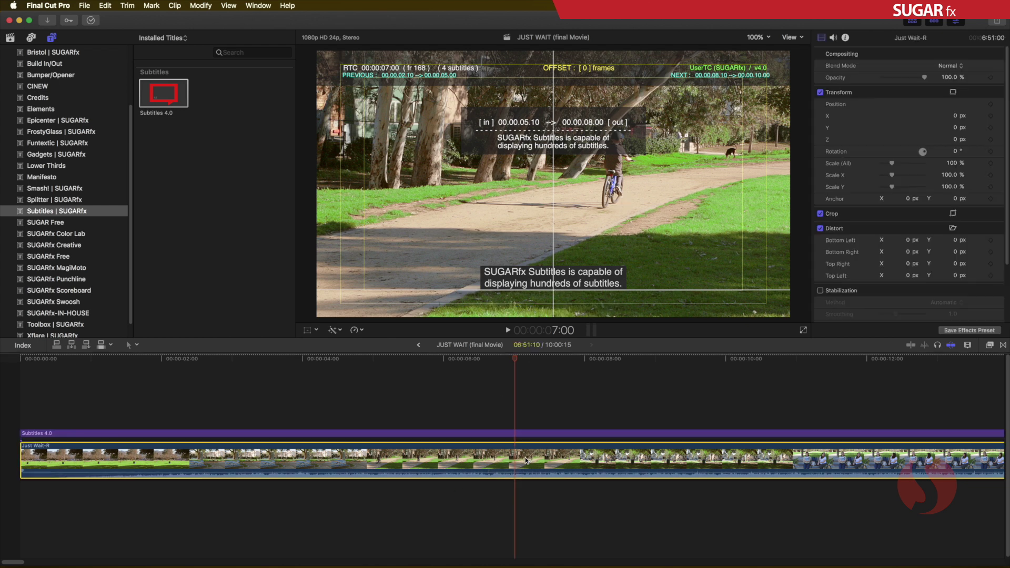
key("v")
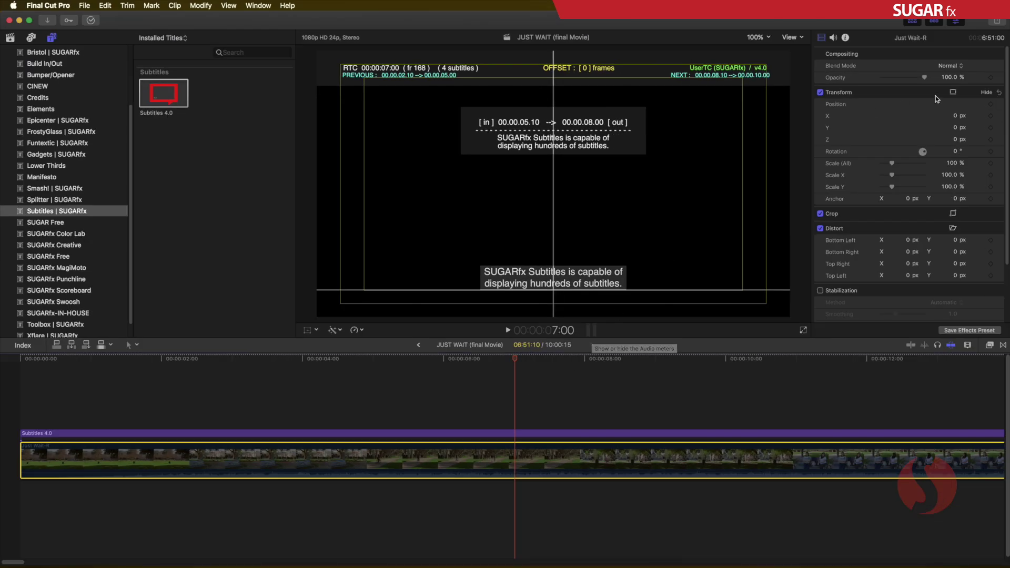
Step: Move the Subtitles 4.0 title to just below centre, Position X 0, Y -0.28
left_click(500, 433)
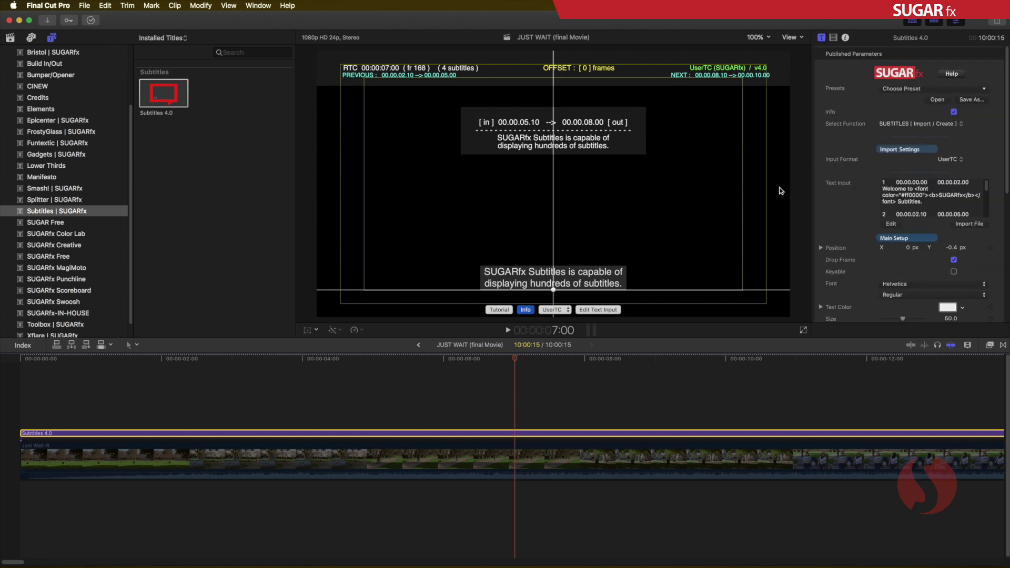
left_click(555, 289)
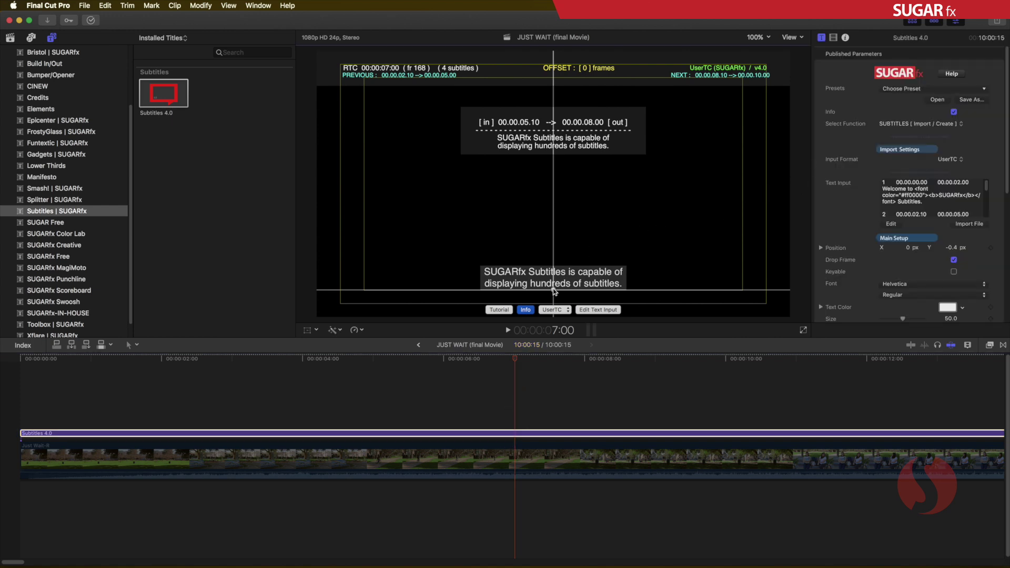
left_click_drag(554, 293, 570, 103)
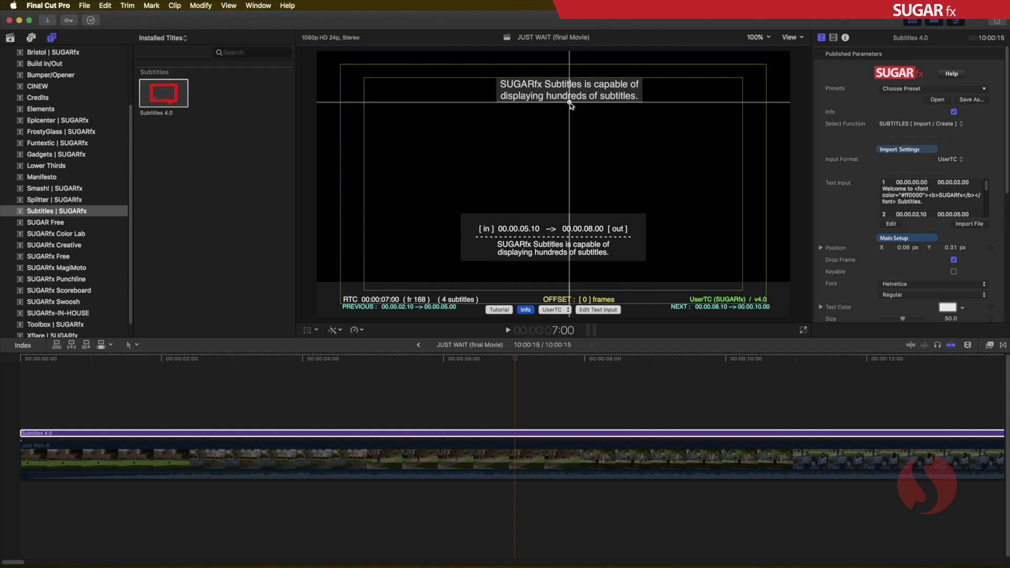
mouse_move(571, 103)
left_mouse_down()
mouse_move(588, 200)
mouse_move(553, 234)
mouse_move(560, 270)
mouse_move(563, 93)
left_mouse_up()
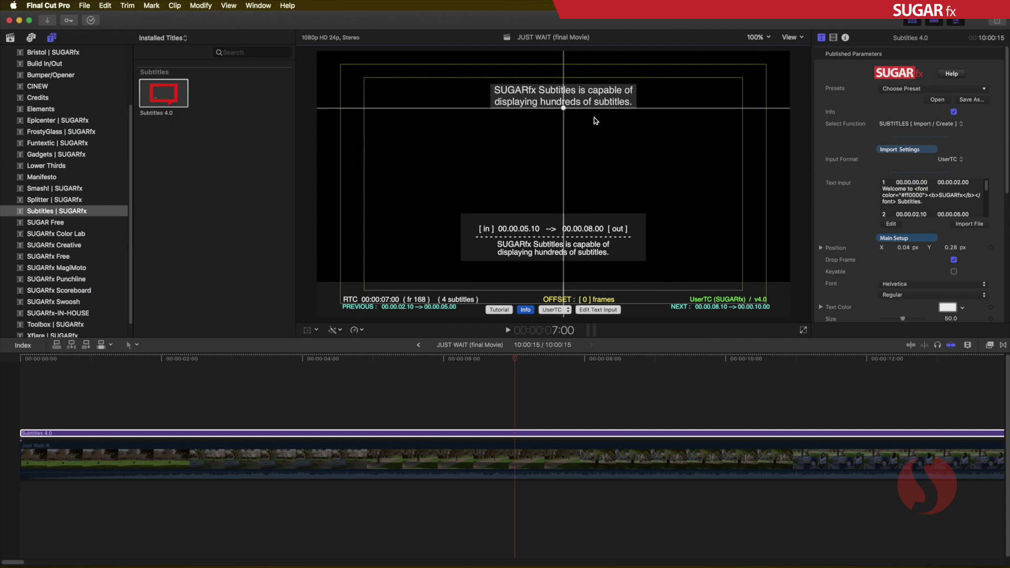
left_click_drag(564, 113, 553, 284)
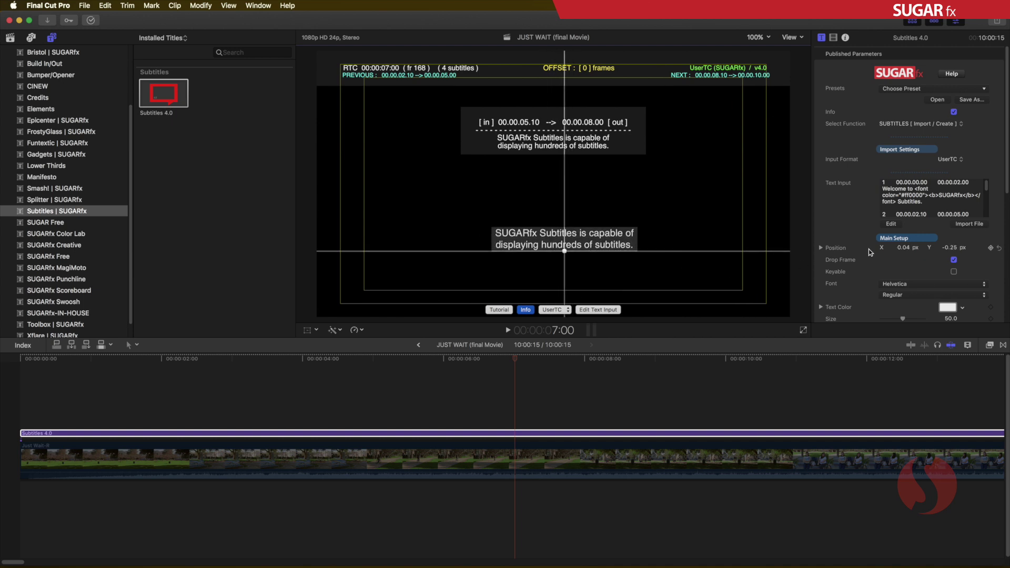
mouse_move(907, 252)
left_mouse_down()
mouse_move(962, 252)
mouse_move(916, 259)
left_mouse_up()
left_click(907, 249)
type("0")
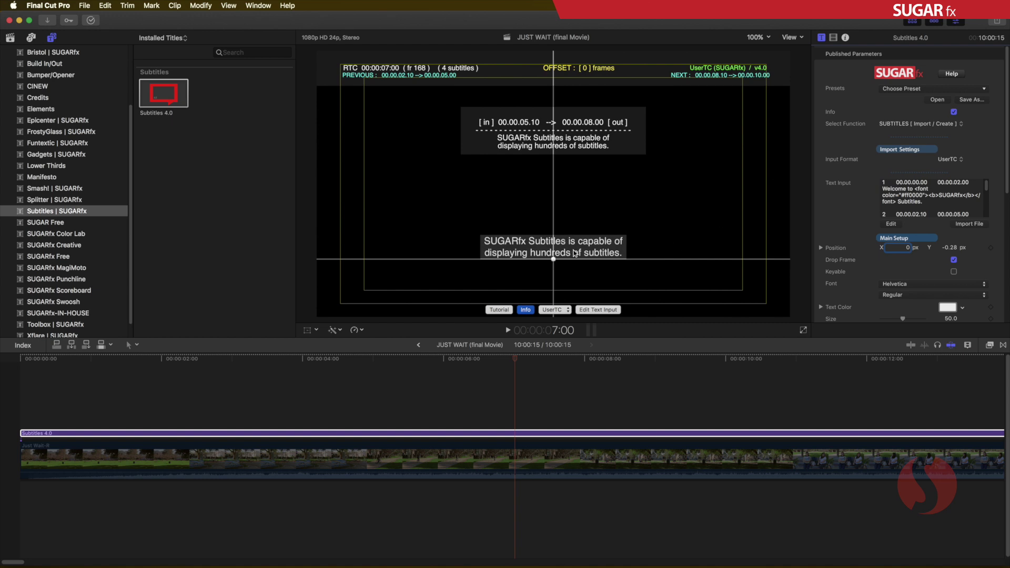
left_click_drag(556, 258, 544, 218)
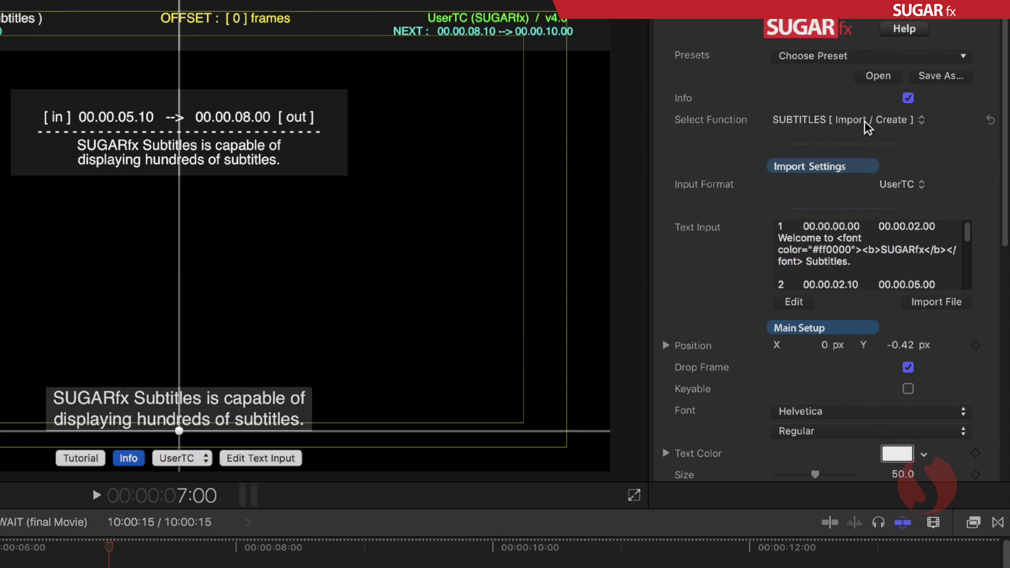
left_click(908, 99)
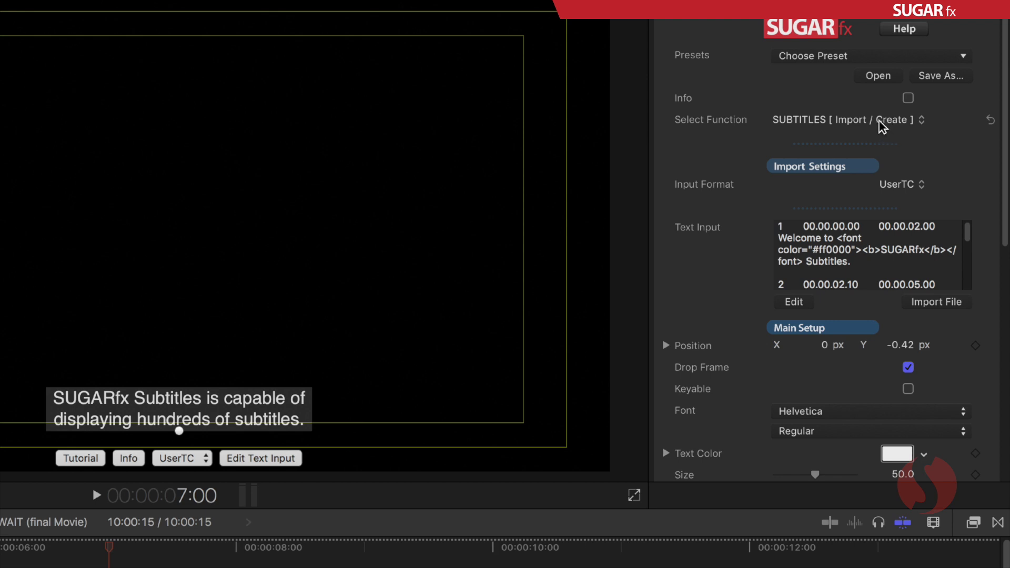
Step: Set Select Function to EXPORT [Data Exchange] and check the Premiere Pro - Markers (xml) export format
left_click(858, 120)
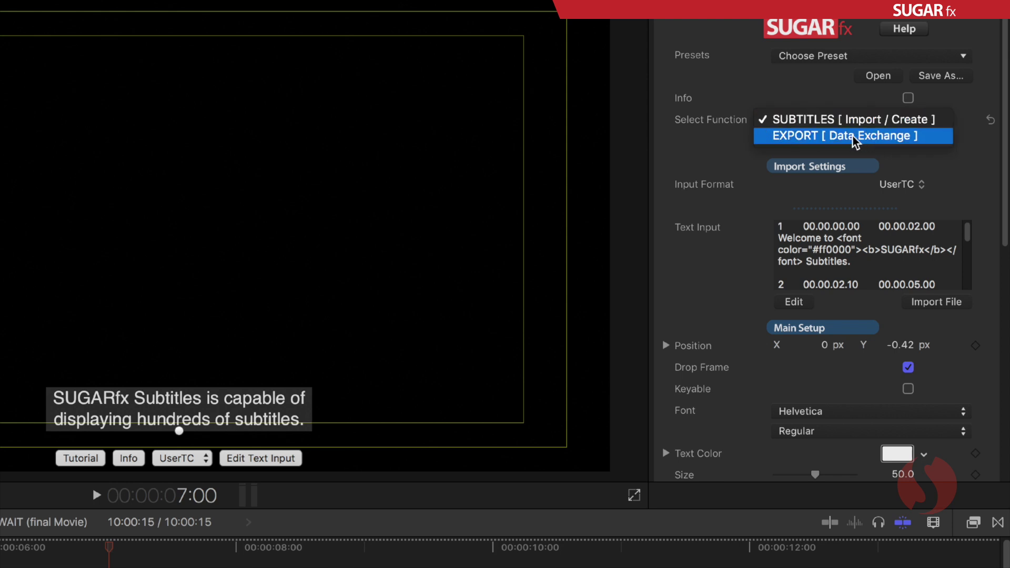
left_click(857, 138)
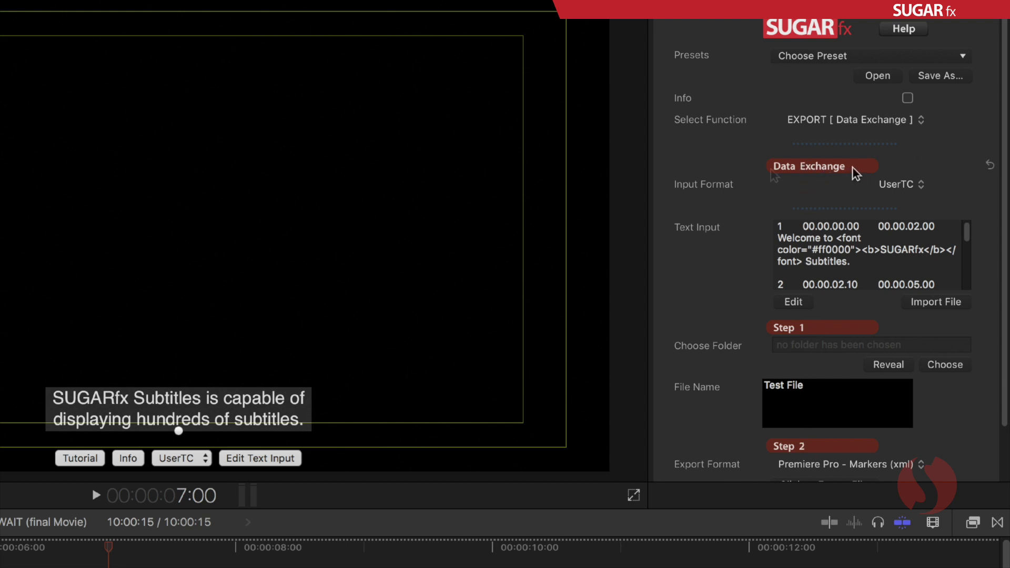
left_click_drag(1004, 171, 962, 219)
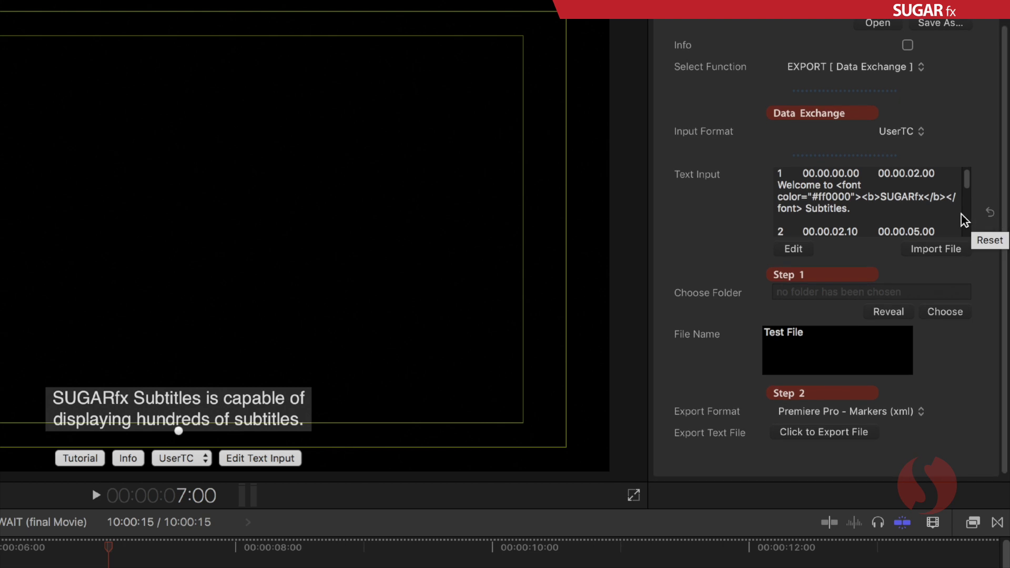
left_click(865, 413)
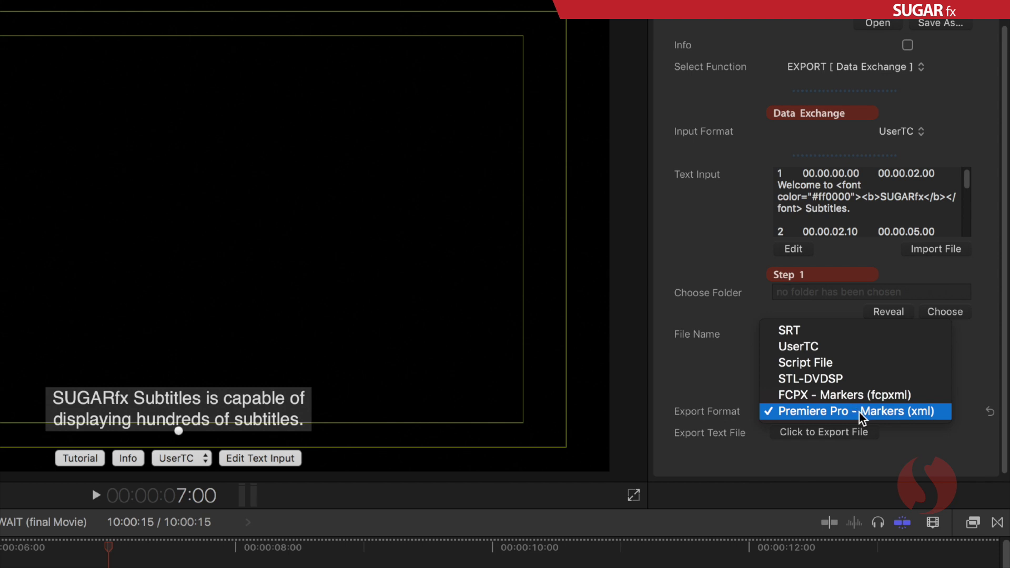
Step: Keep Premiere Pro - Markers (xml) and switch Select Function back to SUBTITLES [Import / Create]
left_click(905, 413)
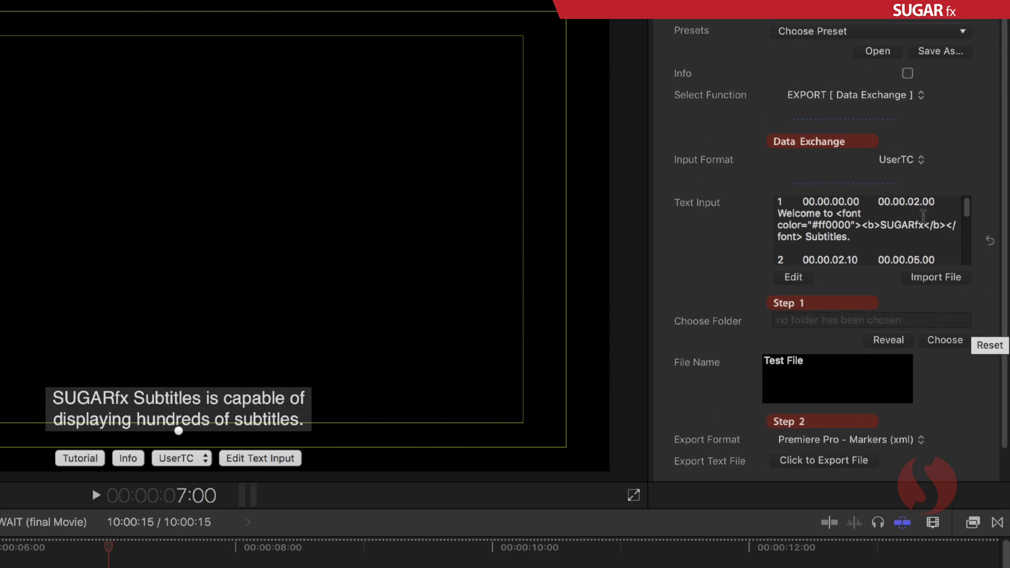
left_click(834, 97)
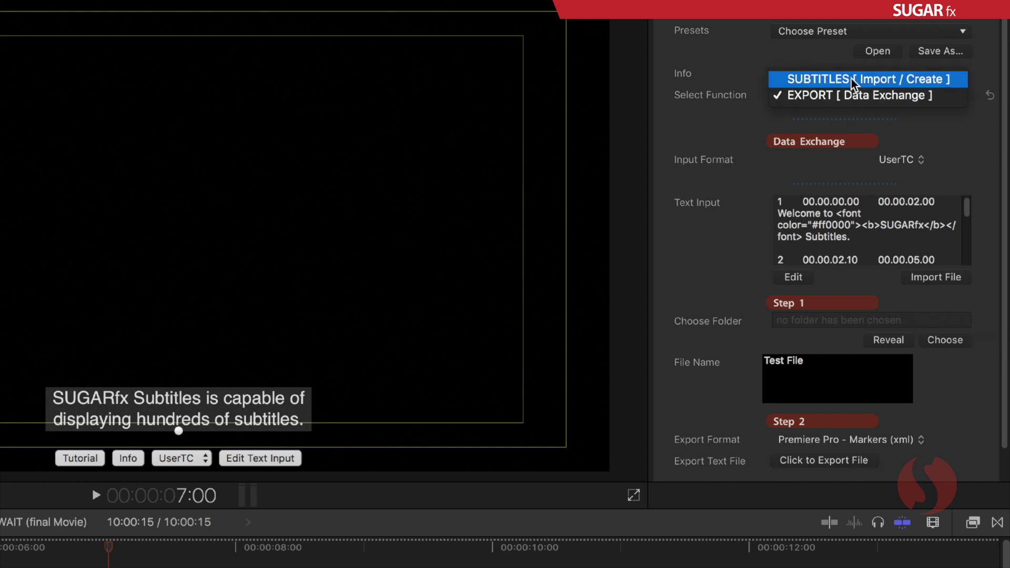
left_click(851, 82)
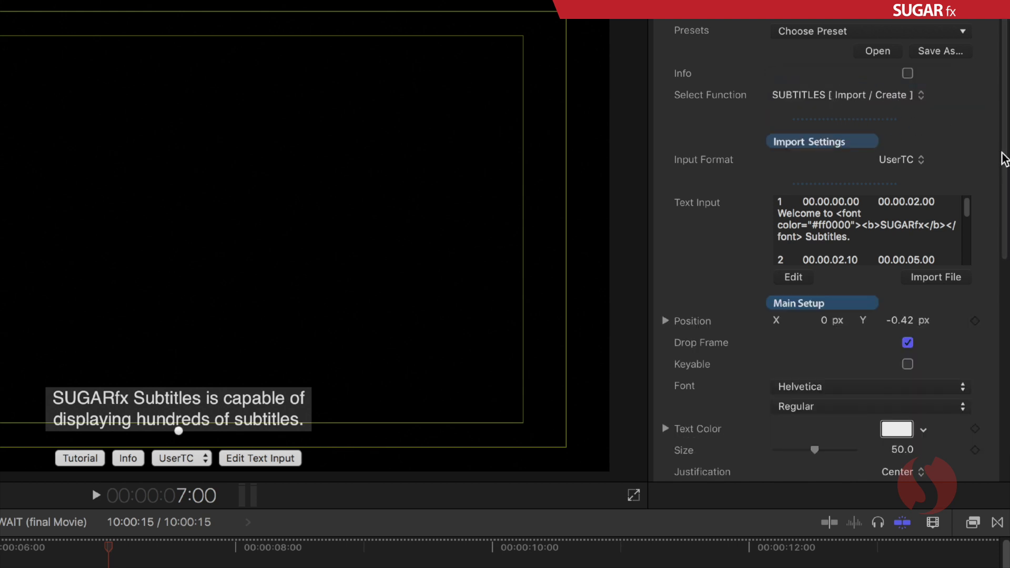
Step: Change the Helvetica font style from Regular to Bold in Main Setup
left_click_drag(1004, 158, 1004, 300)
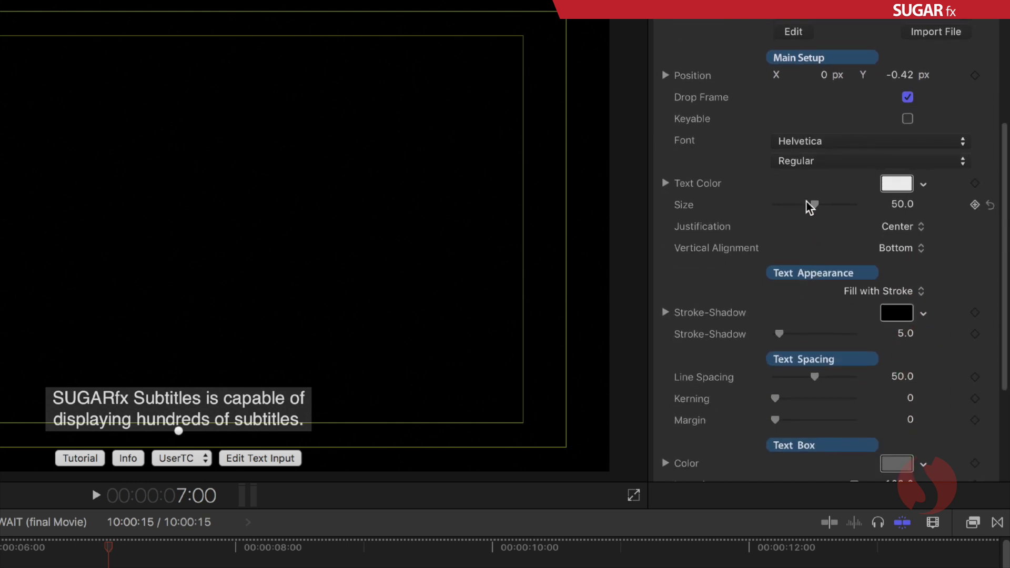
left_click(805, 161)
left_click(814, 218)
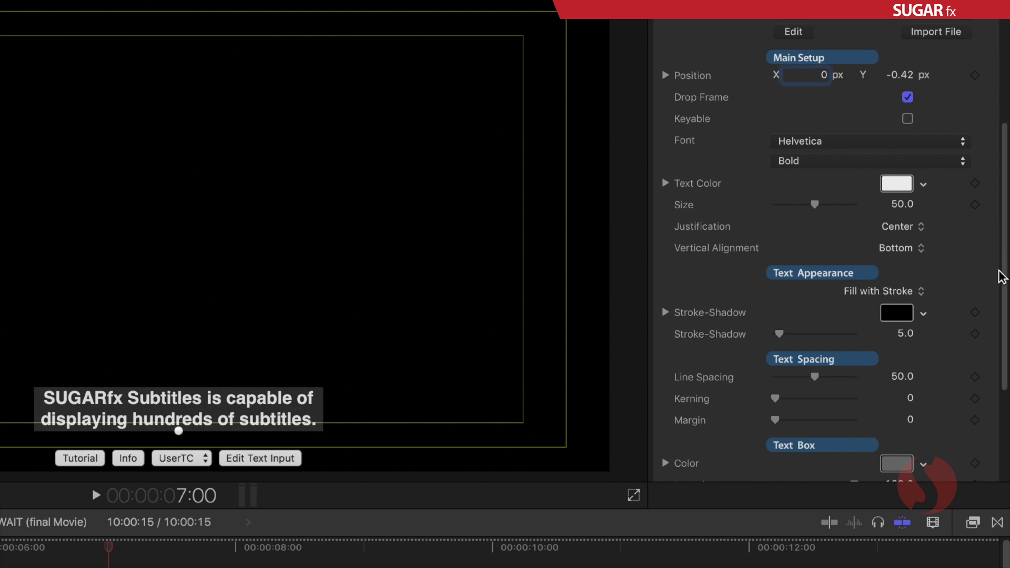
Step: Make the subtitle text box colour yellow
scroll(994, 294, "down", 5)
scroll(983, 364, "down", 2)
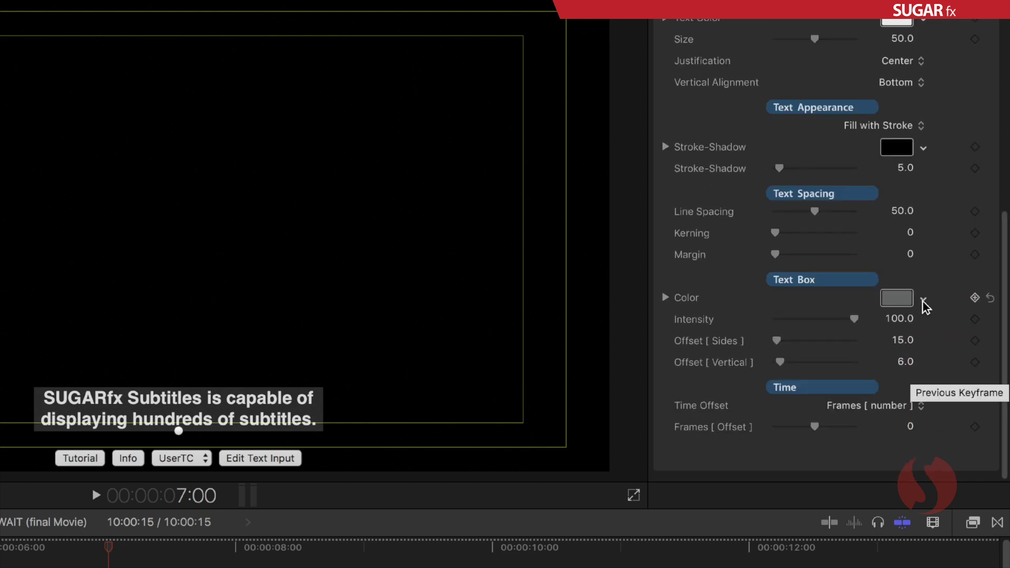
left_click(897, 298)
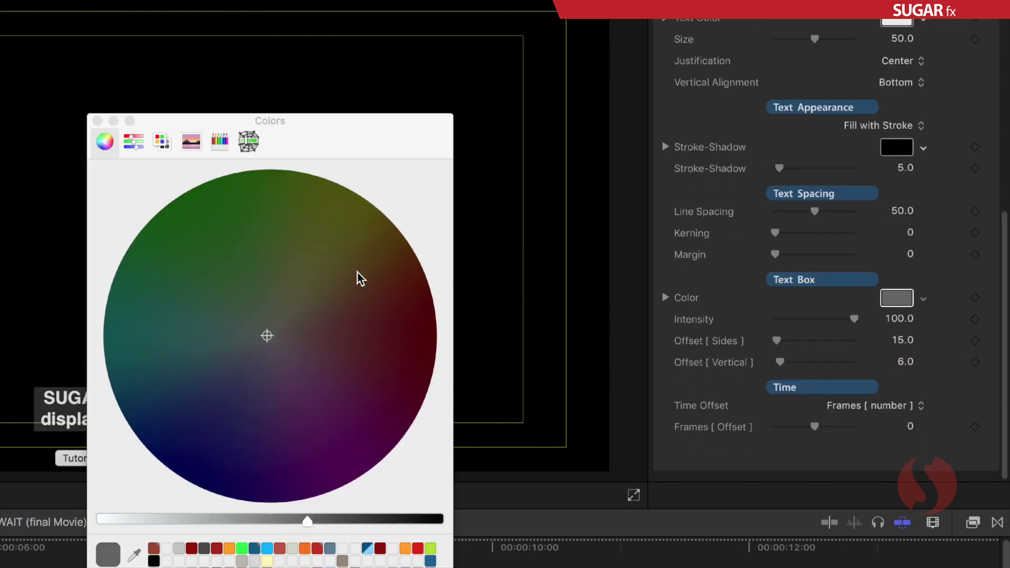
left_click(351, 205)
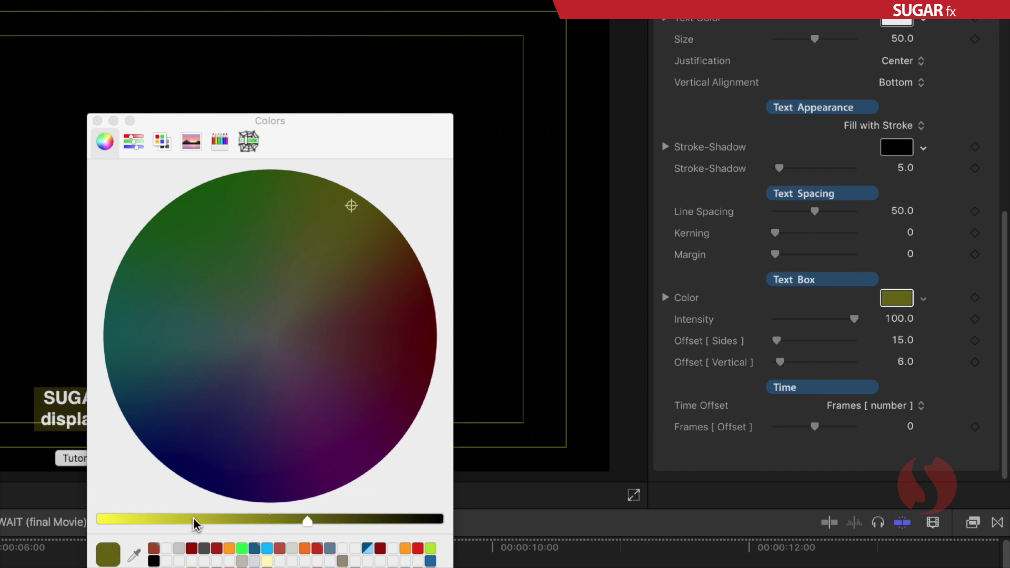
left_click(192, 520)
left_click(98, 121)
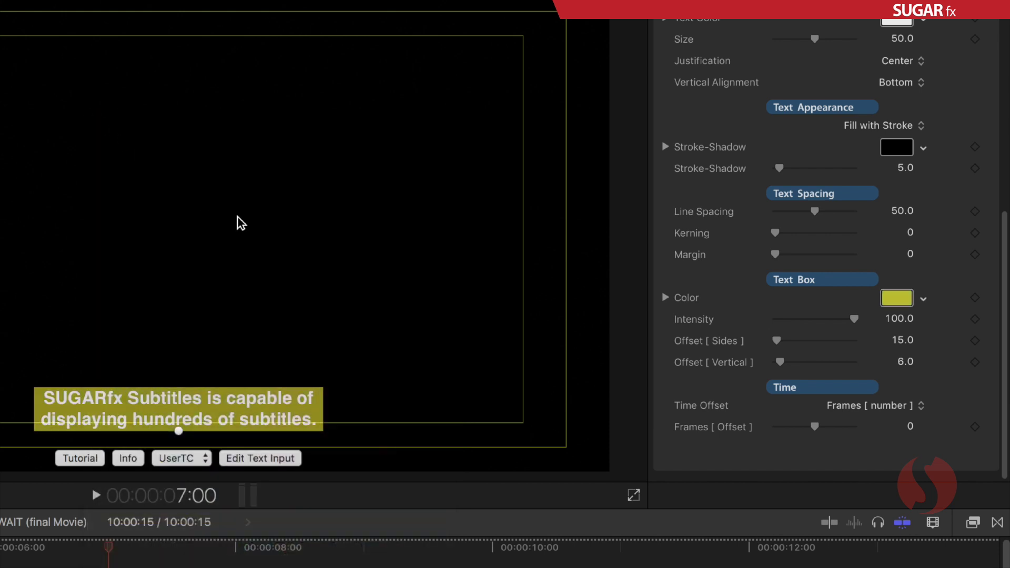
Step: Set the box Offset [Sides] to 35 and Offset [Vertical] to 13
left_click(786, 341)
left_click_drag(785, 341, 787, 368)
left_click(780, 362)
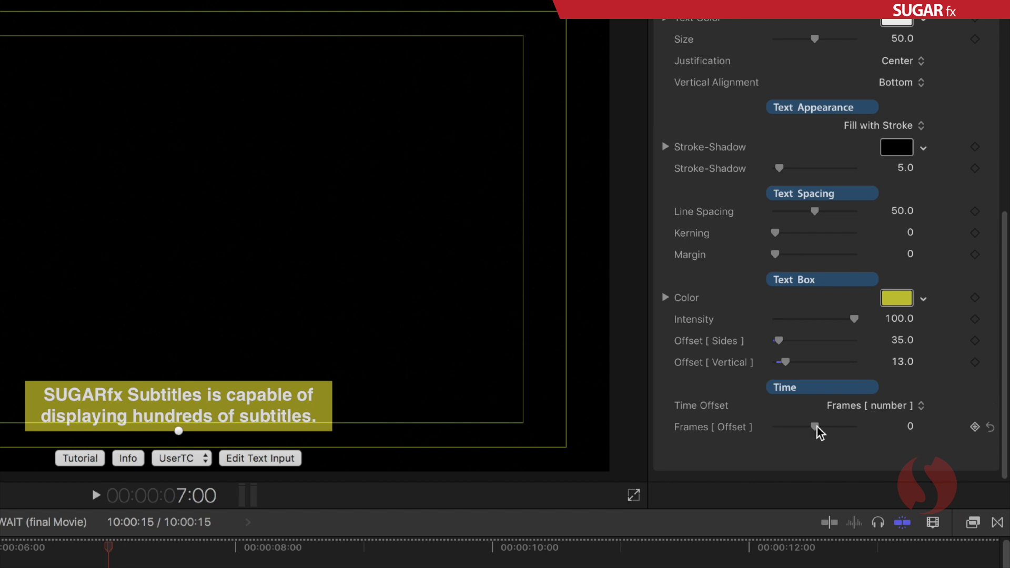
Step: Try a Frames Offset of -90, return it to 0, and enable the Info overlay
left_click_drag(816, 427, 812, 427)
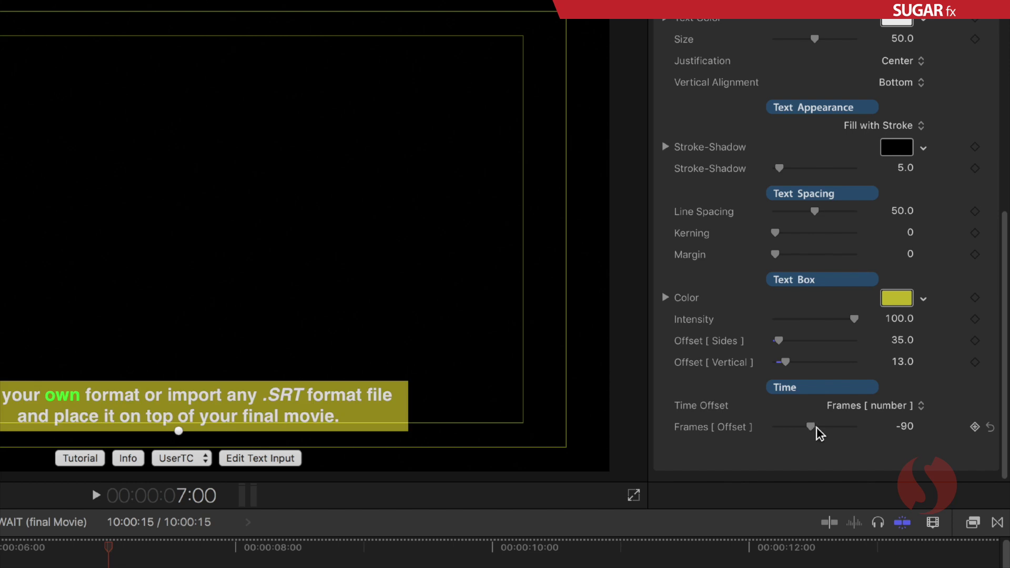
left_click_drag(1001, 282, 995, 140)
scroll(964, 124, "up", 2)
scroll(967, 63, "up", 4)
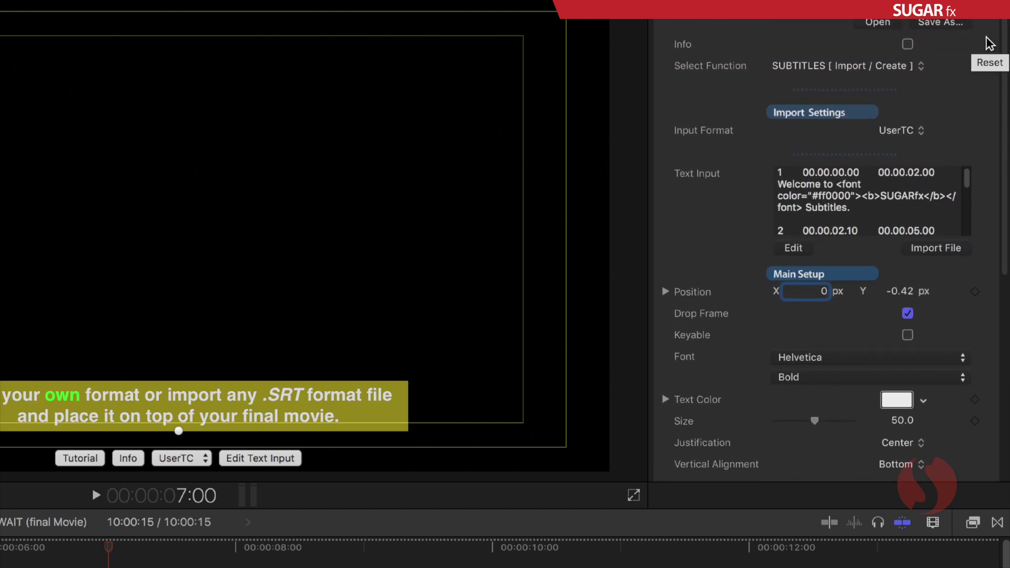
left_click(907, 45)
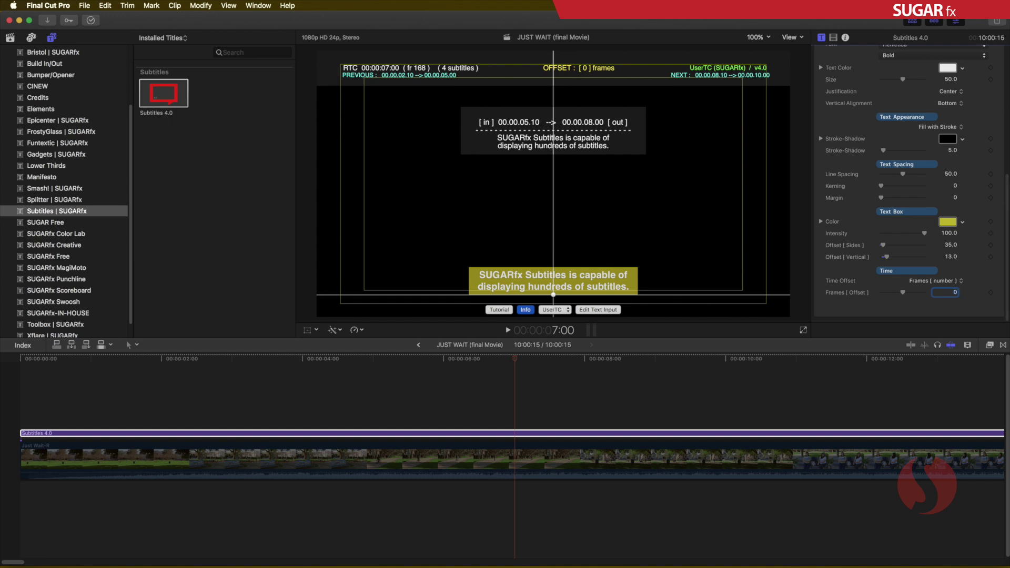
Step: Scroll the inspector to the top and select the Just Wait-R movie clip
scroll(908, 184, "up", 10)
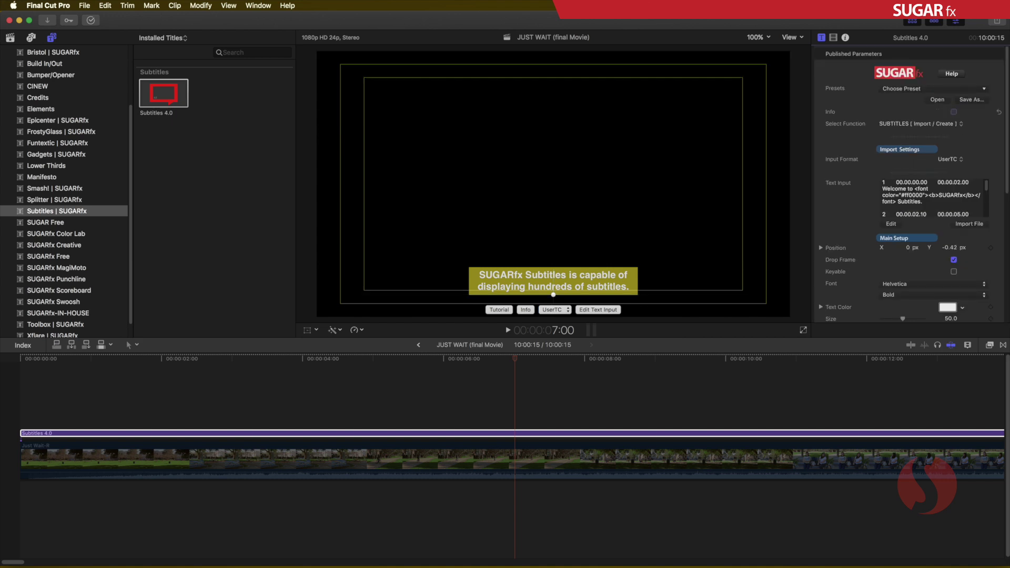
left_click(493, 470)
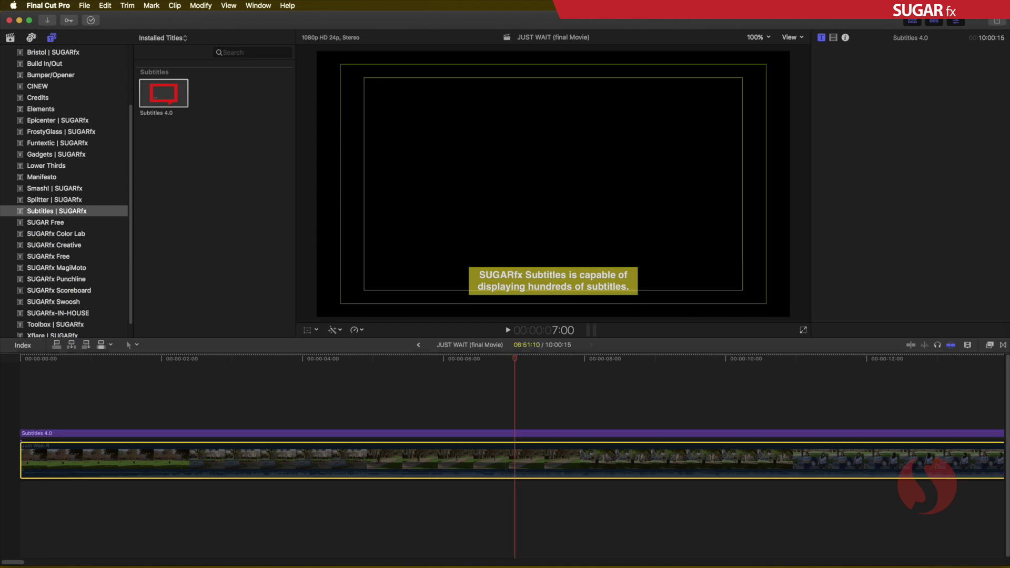